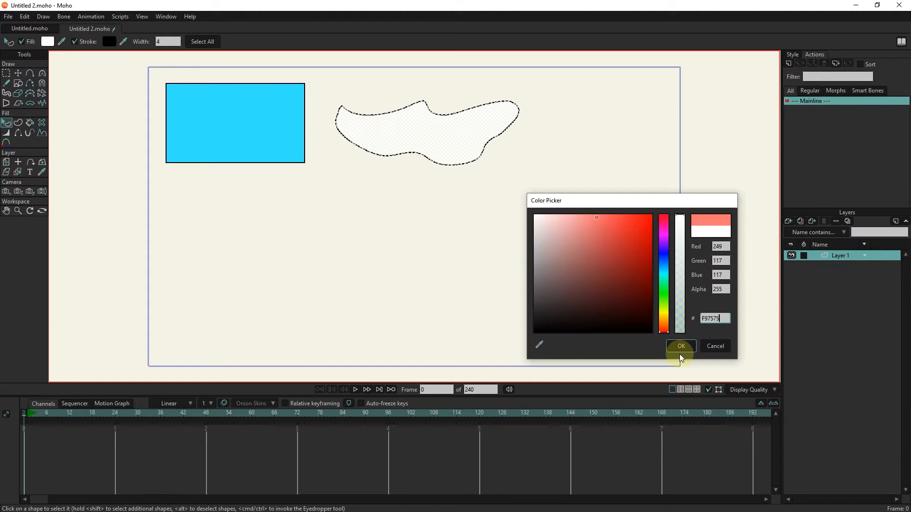
Select the blue rectangle and try a lower alpha for its fill in the color picker.
left_click(354, 219)
left_click(211, 123)
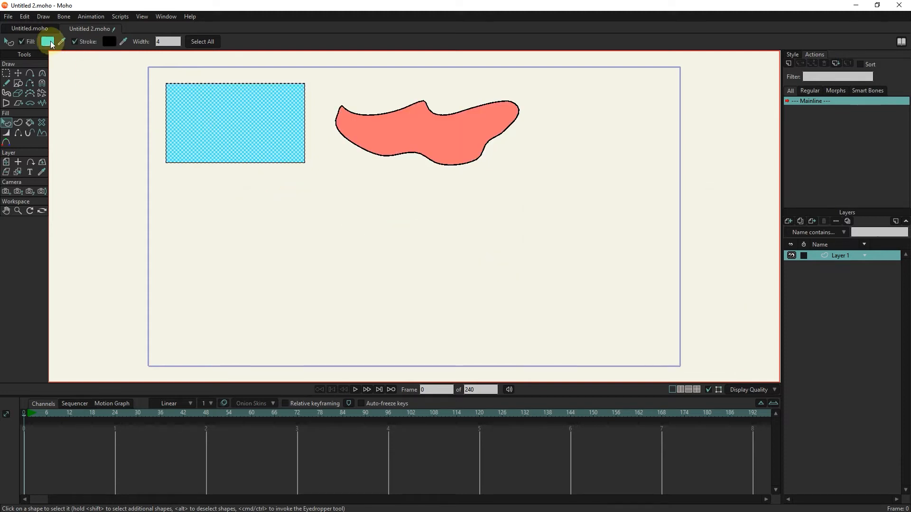
left_click(48, 41)
mouse_move(681, 268)
left_mouse_down()
mouse_move(681, 303)
mouse_move(681, 227)
mouse_move(679, 320)
mouse_move(680, 276)
left_mouse_up()
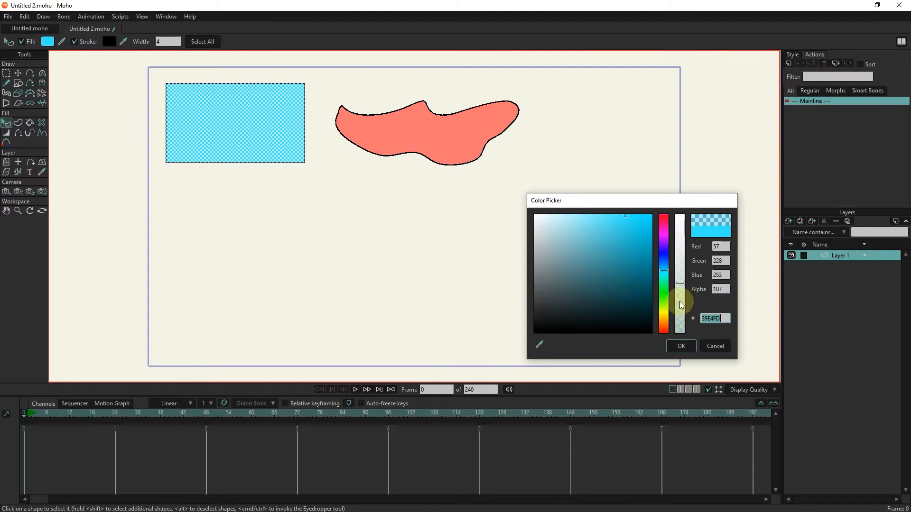
left_click(681, 346)
Sample fill colors for the rectangle with the eyedropper, from the interface and the salmon shape, ending on light grey, and deselect it.
left_click_drag(60, 43, 23, 259)
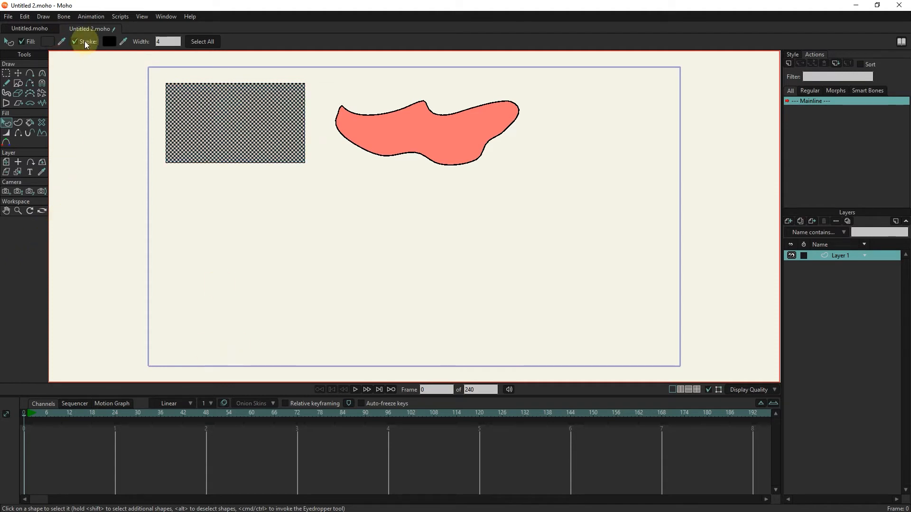
left_click_drag(61, 42, 446, 132)
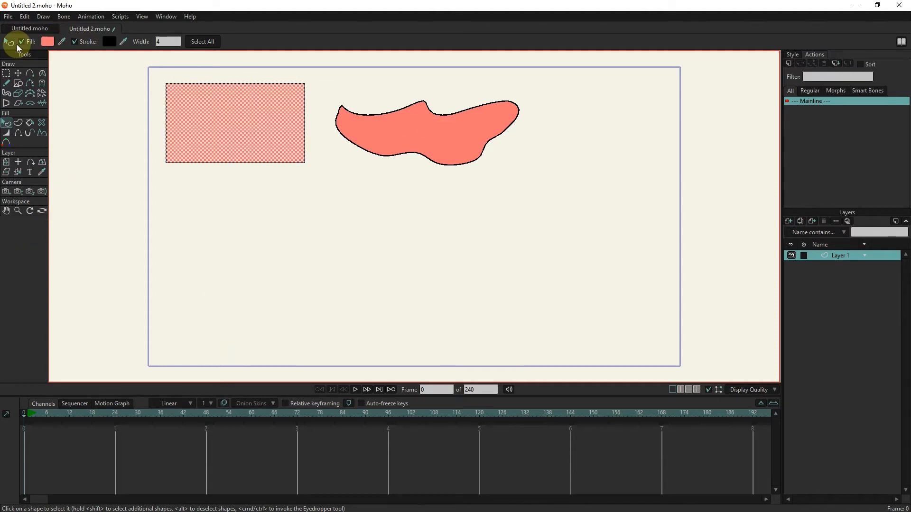
left_click_drag(61, 41, 179, 39)
left_click(187, 193)
left_click(5, 123)
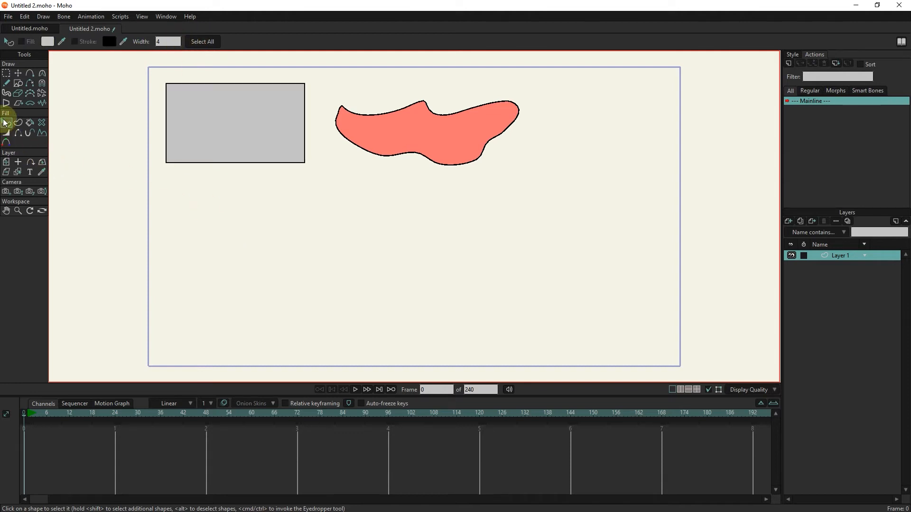
Select the grey rectangle and switch its fill off and back on.
left_click(237, 116)
left_click(22, 41)
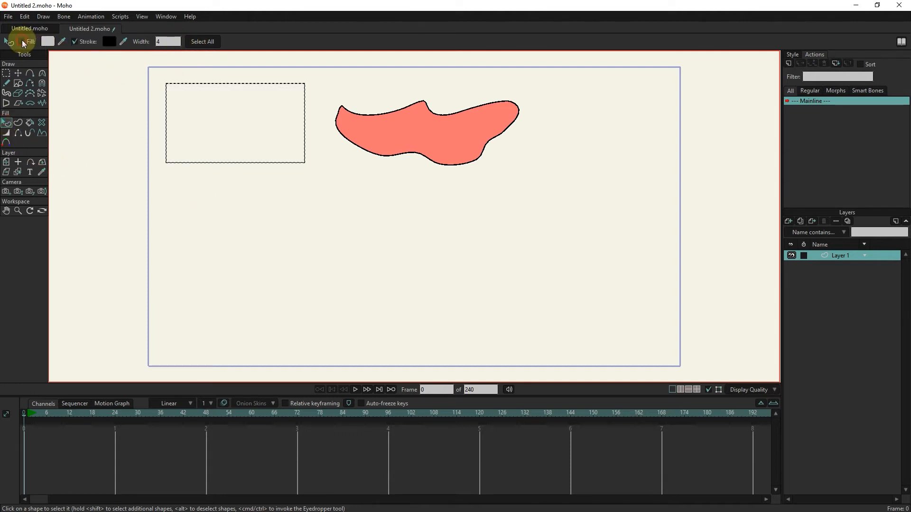
left_click(22, 41)
left_click(22, 41)
left_click(22, 41)
Select the salmon freeform shape and switch its fill, then its stroke, off and back on.
left_click(380, 130)
left_click(22, 41)
left_click(22, 41)
left_click(25, 42)
left_click(26, 42)
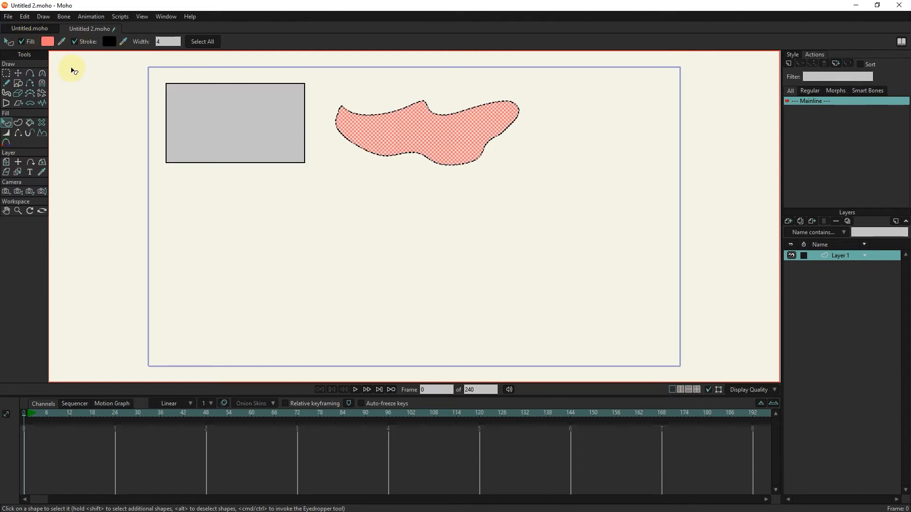
left_click(82, 41)
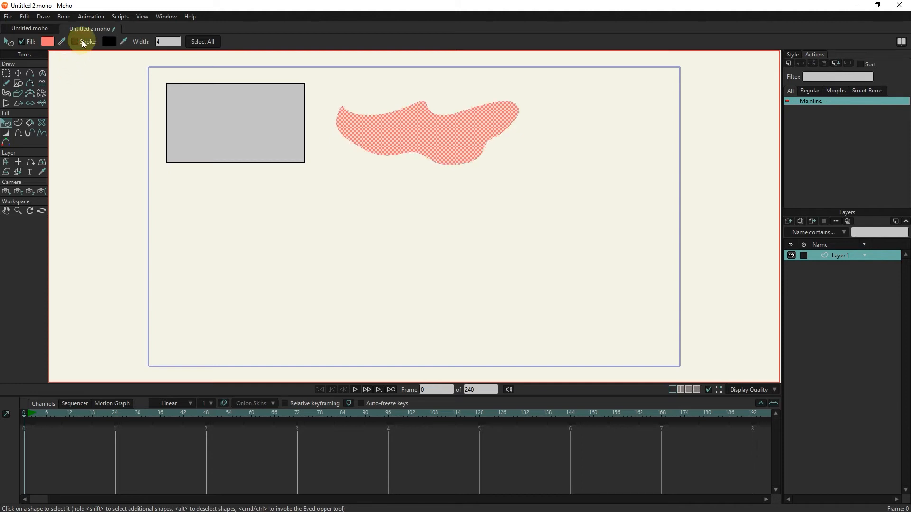
left_click(75, 41)
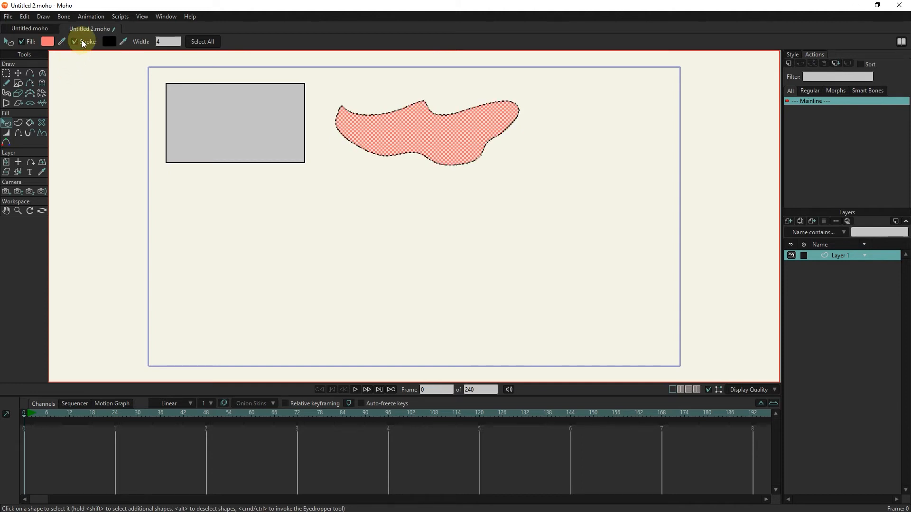
Change the freeform shape's stroke color to bright green.
left_click(113, 41)
left_click_drag(663, 317, 664, 290)
left_click_drag(616, 260, 655, 212)
left_click(679, 346)
Try thicker and thinner stroke widths on the freeform shape, settling on a width of 7.
left_click(167, 41)
type("15")
key("Return")
left_click(170, 40)
type("30")
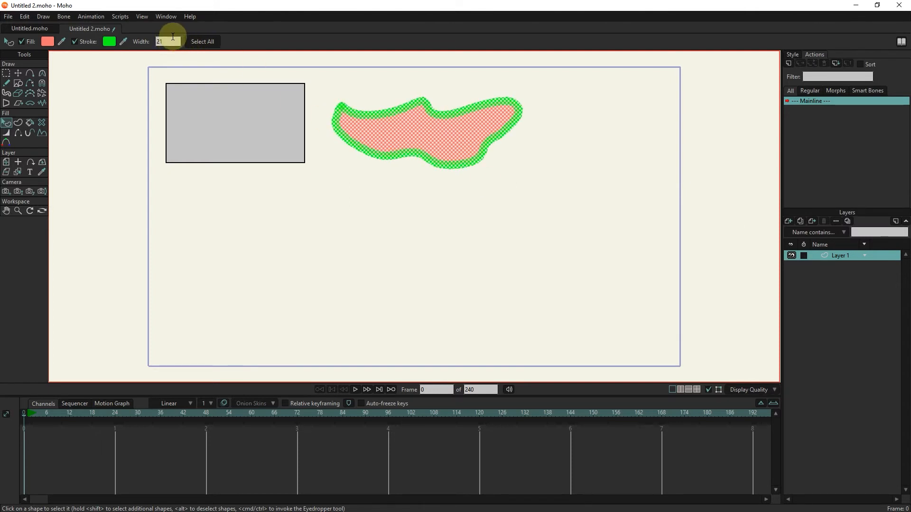
key("Return")
left_click(168, 42)
type("5")
key("Return")
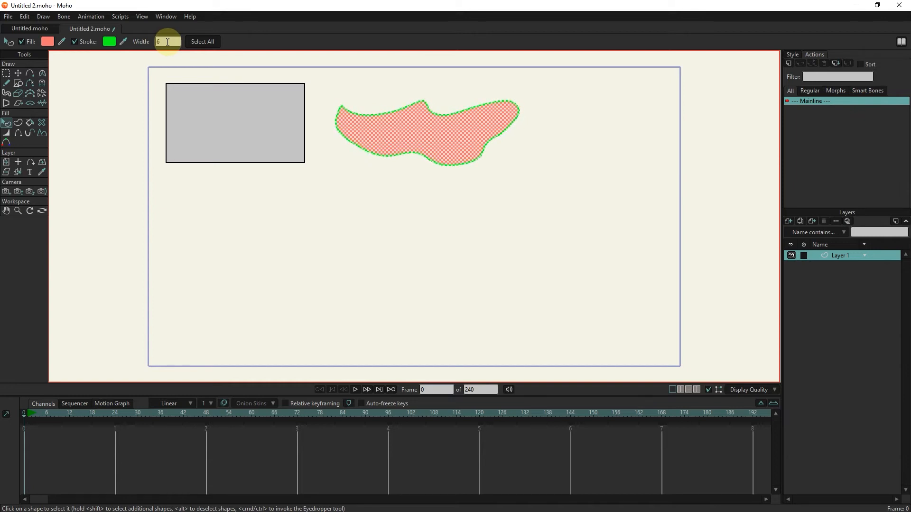
Select both shapes together, change their fill color to golden yellow, and deselect them.
left_click(216, 41)
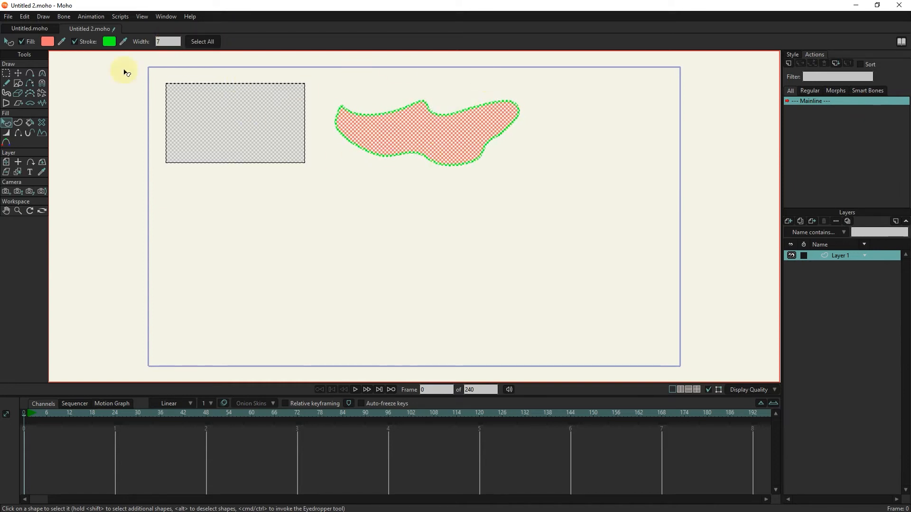
left_click(47, 42)
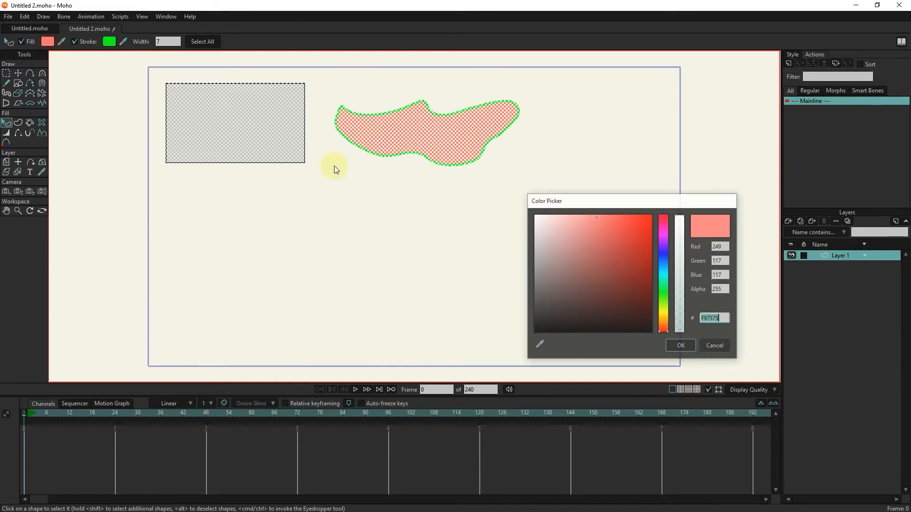
left_click_drag(663, 315, 665, 307)
left_click(666, 317)
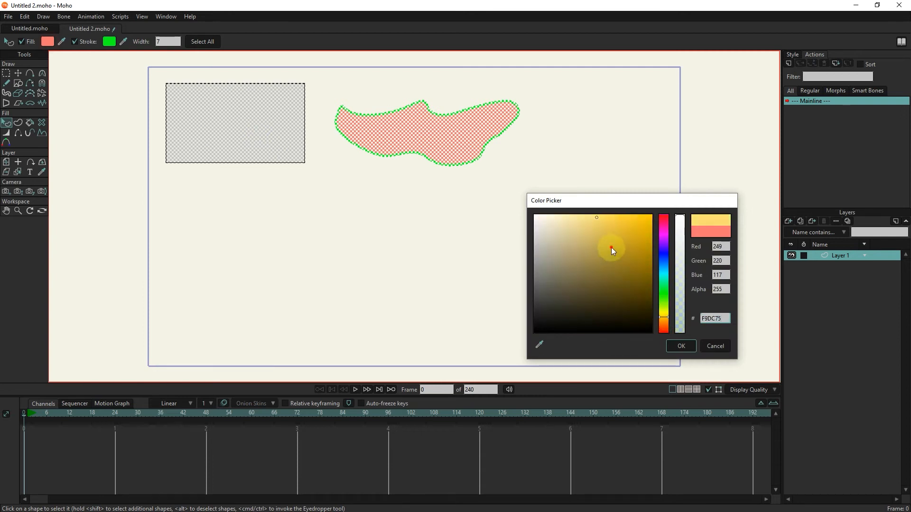
left_click_drag(611, 250, 646, 314)
left_click(669, 347)
left_click(331, 183)
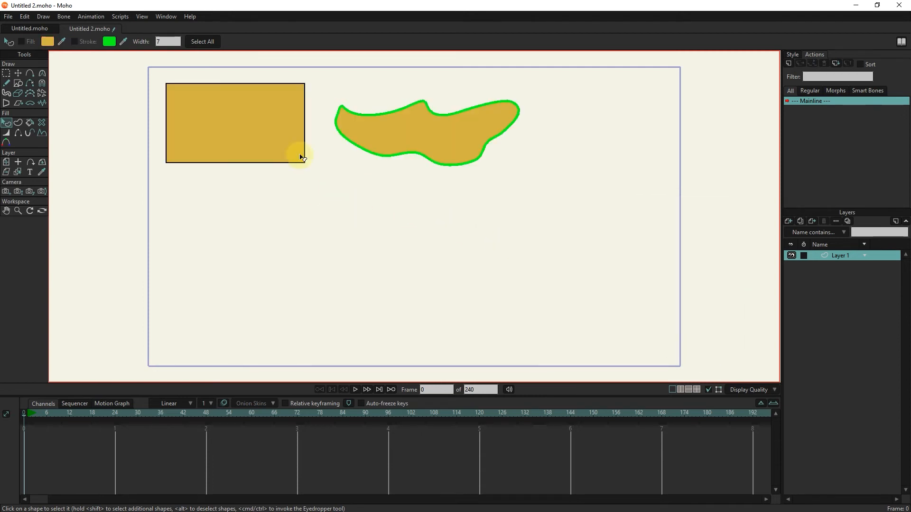
left_click(209, 42)
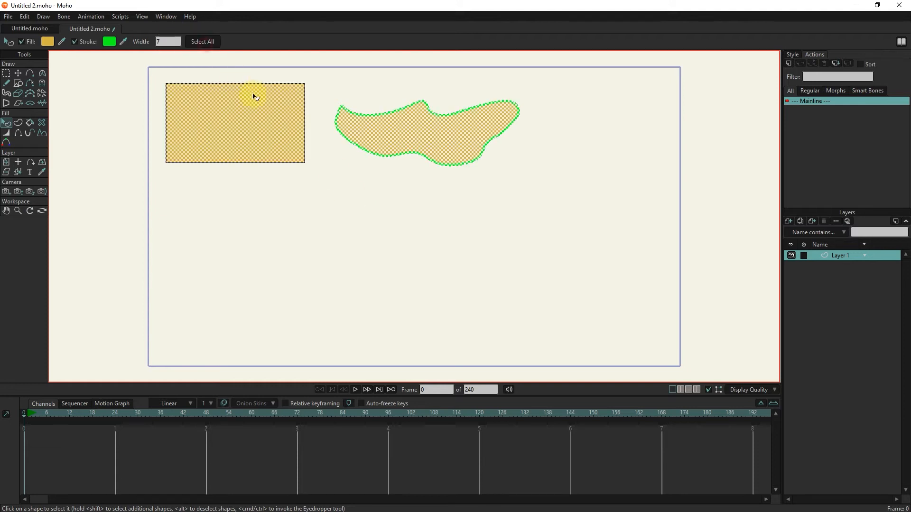
left_click(351, 182)
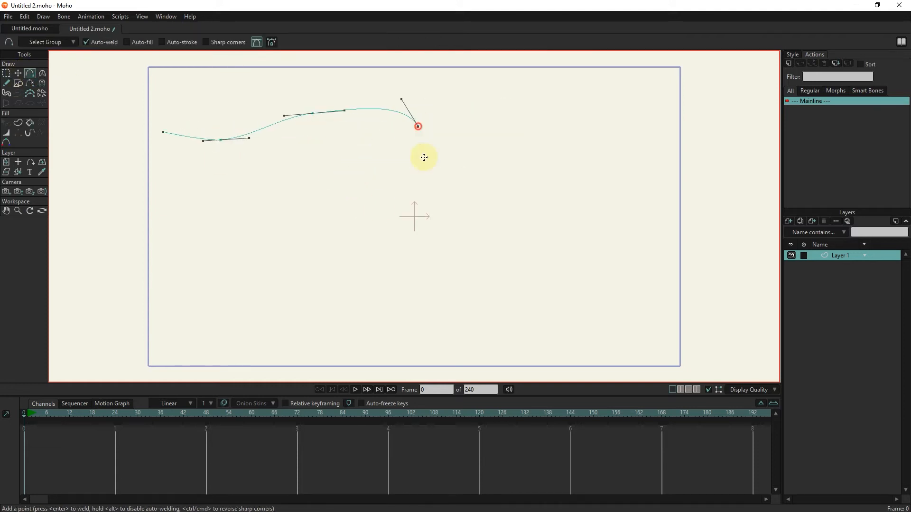
Continue the open curve with the Add Point tool around its underside and back to its first point, outlining a nearly closed form.
left_click_drag(418, 126, 380, 207)
left_click_drag(380, 207, 265, 212)
left_click_drag(265, 212, 178, 256)
left_click_drag(172, 254, 163, 132)
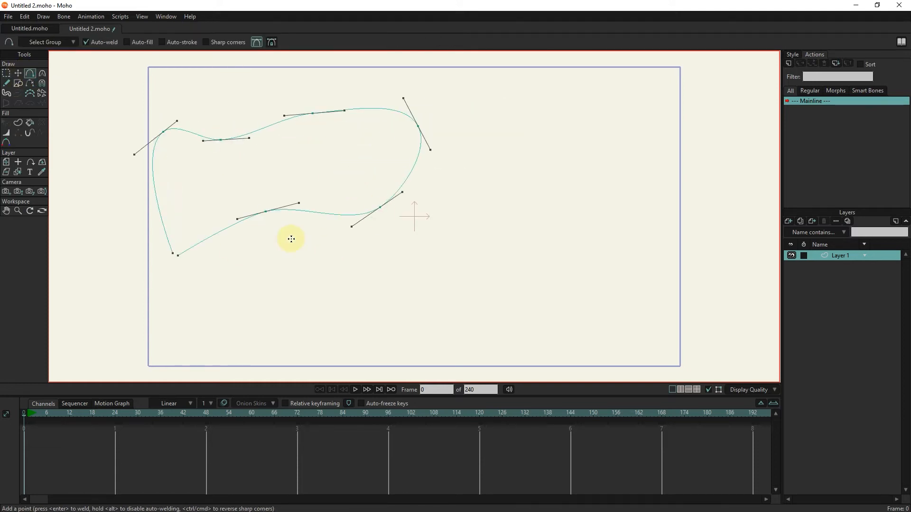
Reposition two points on the curve's upper edge and weld its loose lower-left ends to close the outline.
left_click(18, 73)
left_click_drag(220, 140, 258, 176)
left_click_drag(312, 113, 353, 105)
mouse_move(173, 253)
left_mouse_down()
mouse_move(158, 232)
mouse_move(178, 256)
left_mouse_up()
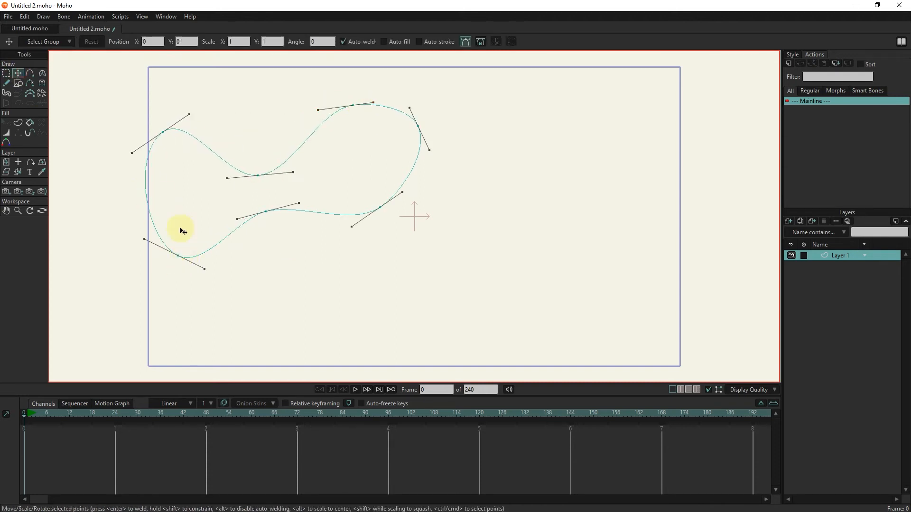
Select the outline's two left corner points and reduce their curvature to sharp corners.
left_click(6, 73)
left_click_drag(103, 106, 223, 328)
left_click(42, 73)
left_click_drag(143, 151, 95, 151)
Create a shape from the closed outline with both fill and stroke, and deselect it.
left_click(19, 122)
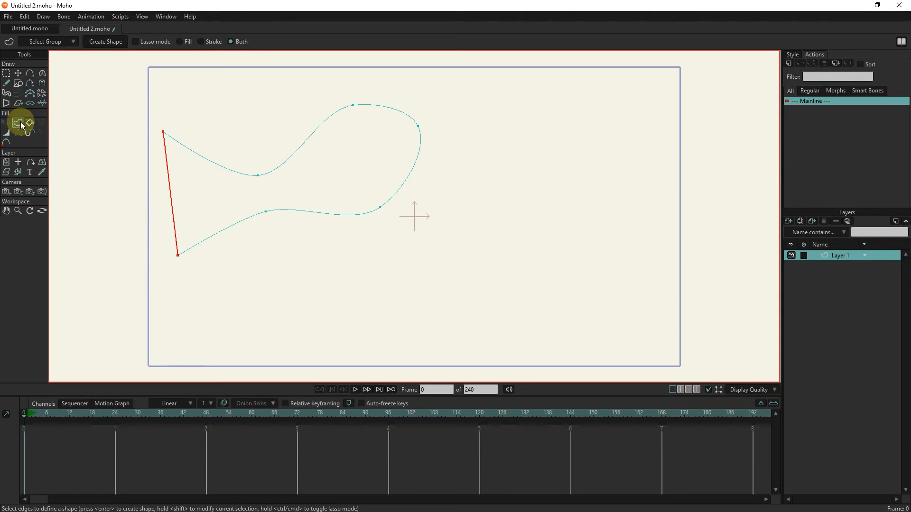
left_click(236, 172)
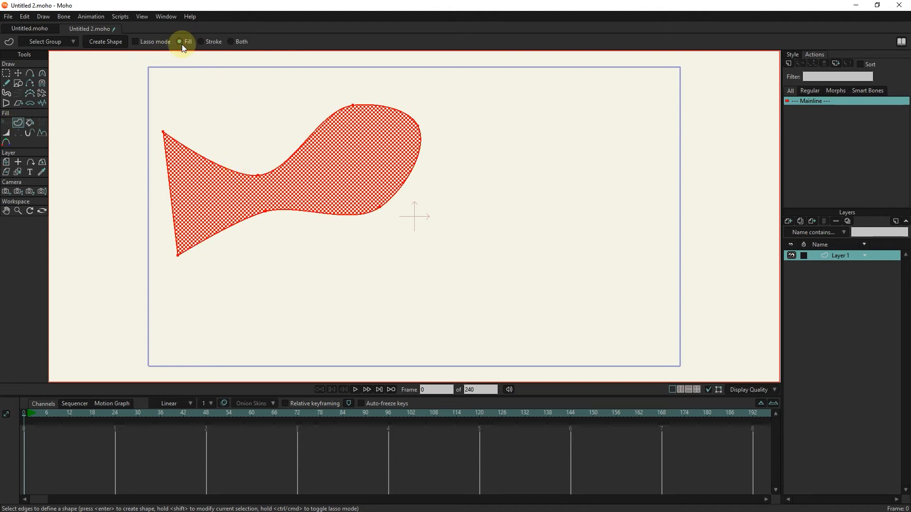
left_click(201, 42)
left_click(235, 41)
left_click(105, 42)
left_click(287, 127)
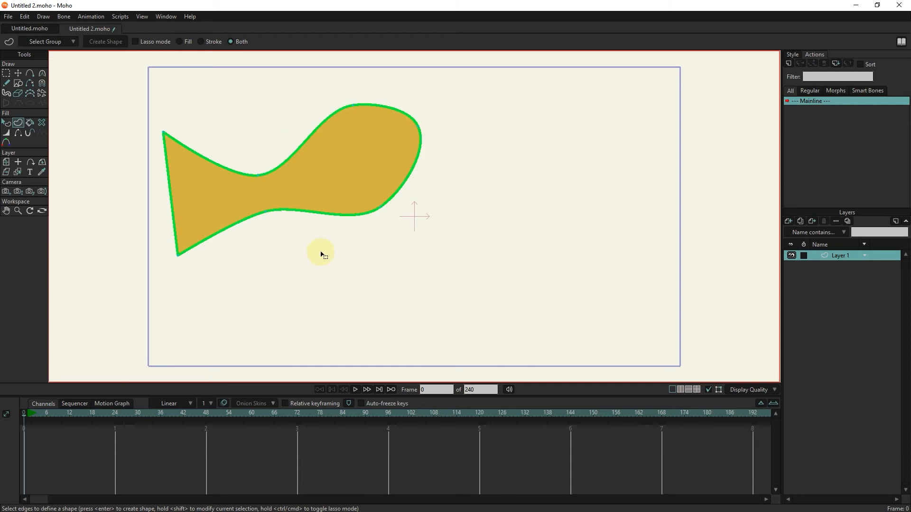
Choose the Paint Bucket and set the style's fill color to bright pink and its stroke color to blue.
left_click(30, 119)
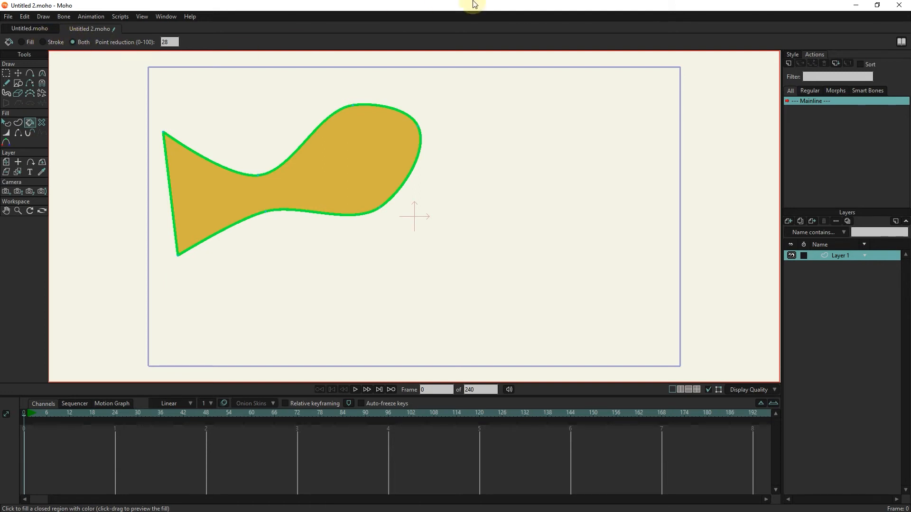
left_click(792, 55)
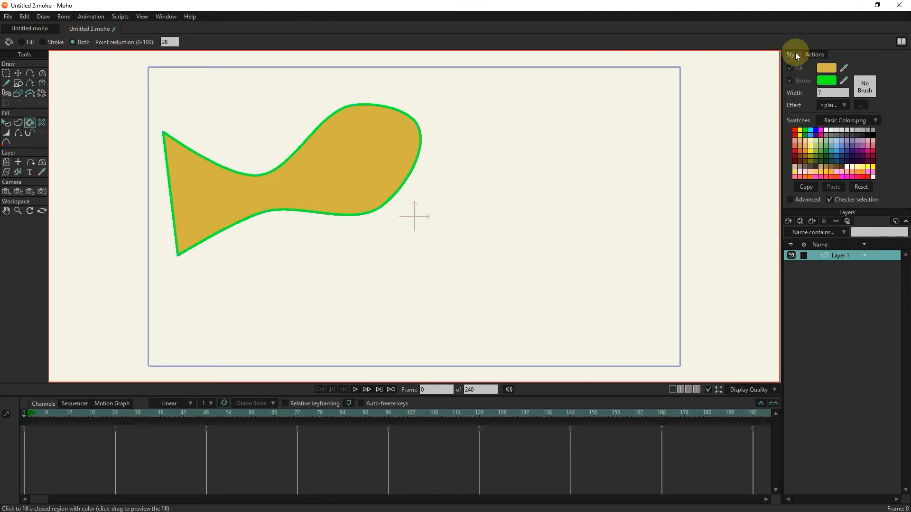
left_click(827, 68)
left_click(662, 231)
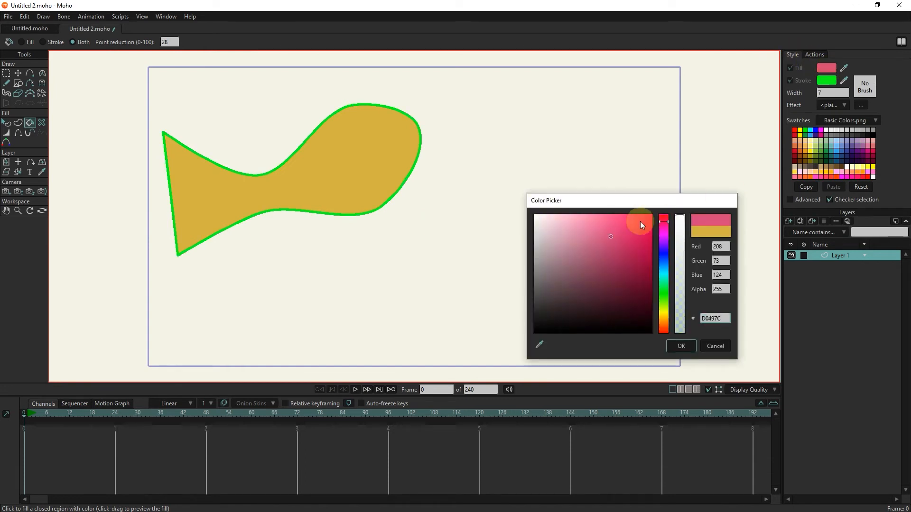
left_click(681, 346)
left_click(827, 81)
left_click(664, 261)
left_click(619, 229)
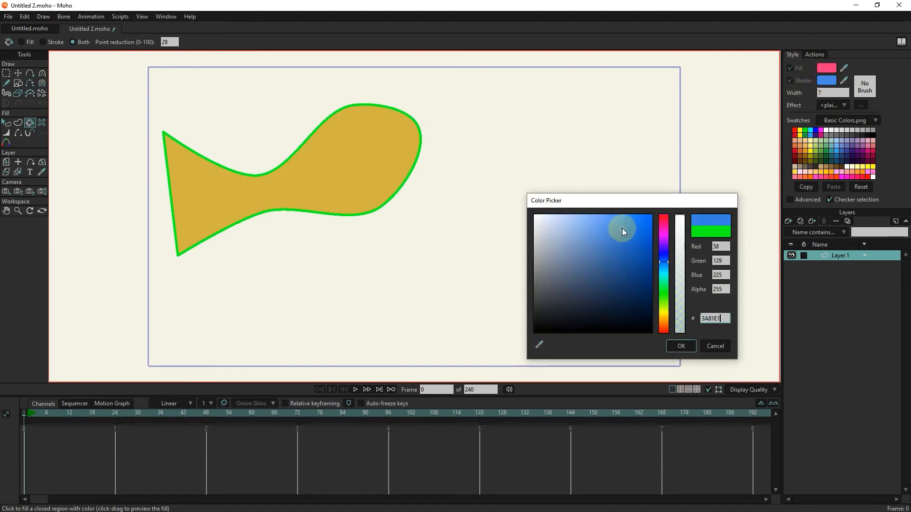
left_click(681, 346)
Paint the closed fish-like shape with the current fill and stroke colors and deselect its points.
left_click(370, 158)
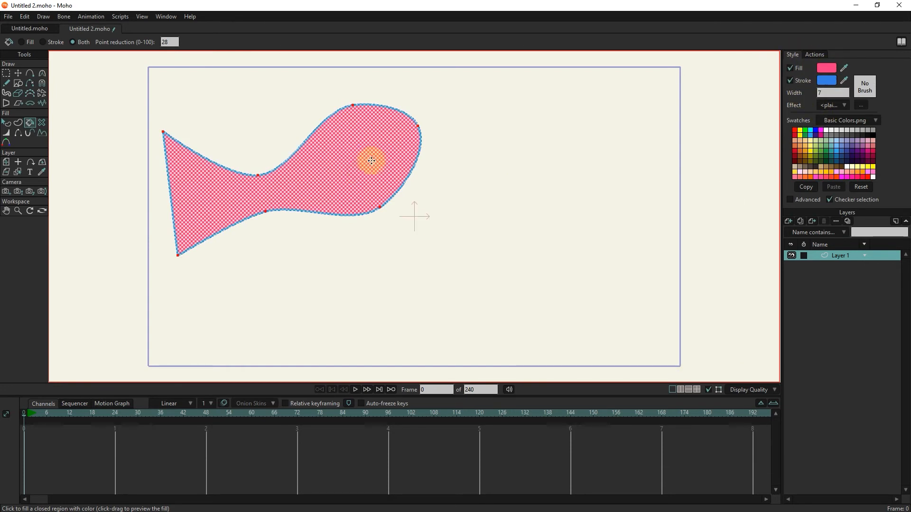
left_click(18, 73)
left_click(361, 190)
left_click(210, 195)
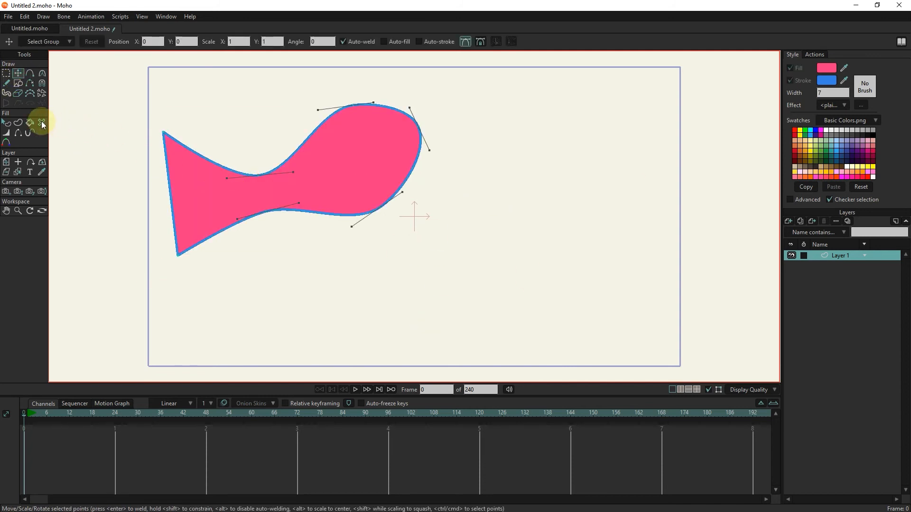
Delete the pink shape's fill and stroke with the Delete Shape tool, and undo the deletion.
left_click(41, 122)
left_click(309, 142)
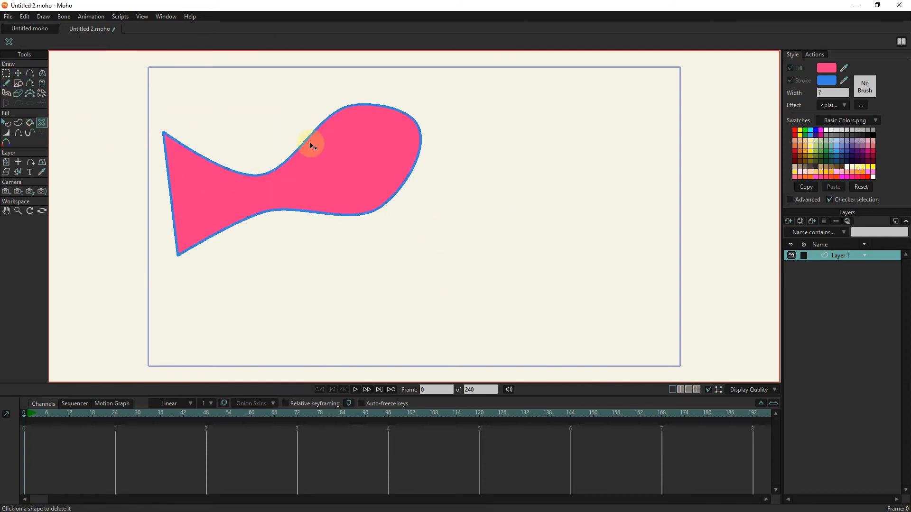
key("g")
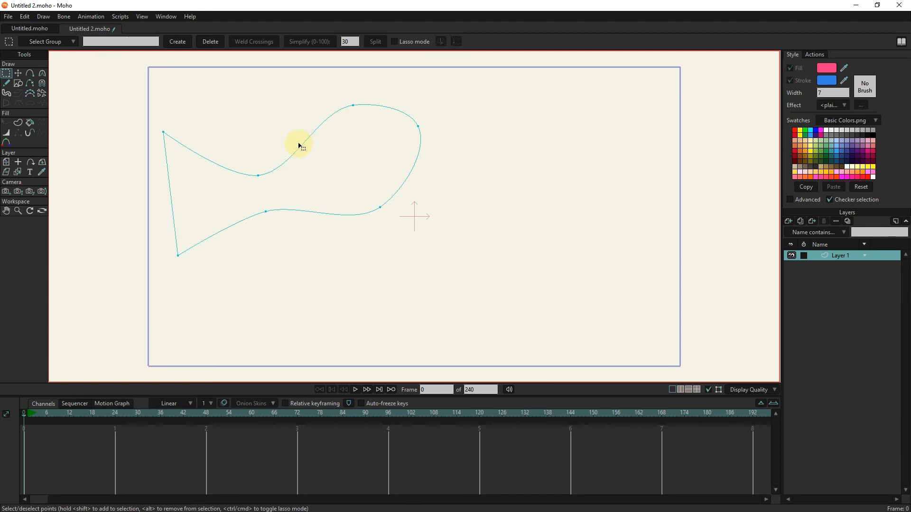
key("ctrl+z")
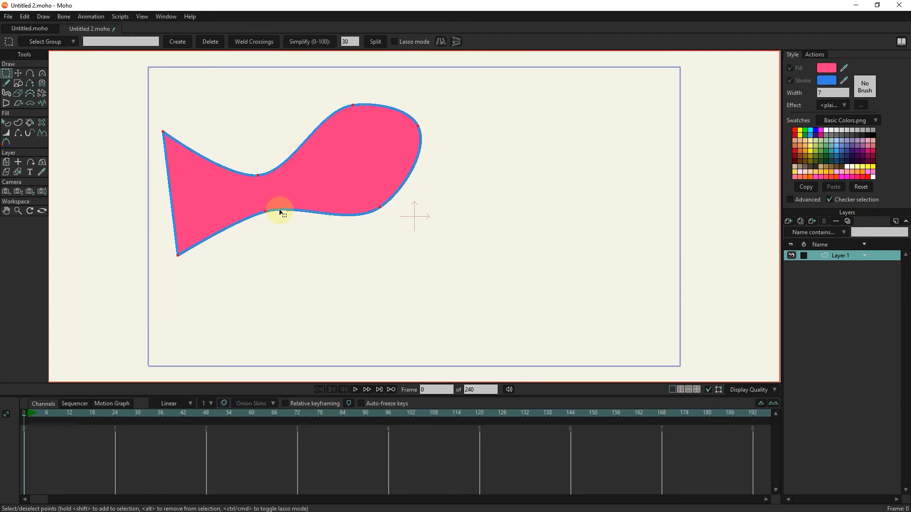
Delete the pink shape again with the Delete Shape tool, leaving the bare outline deselected.
left_click(41, 122)
left_click(290, 157)
key("g")
left_click(442, 183)
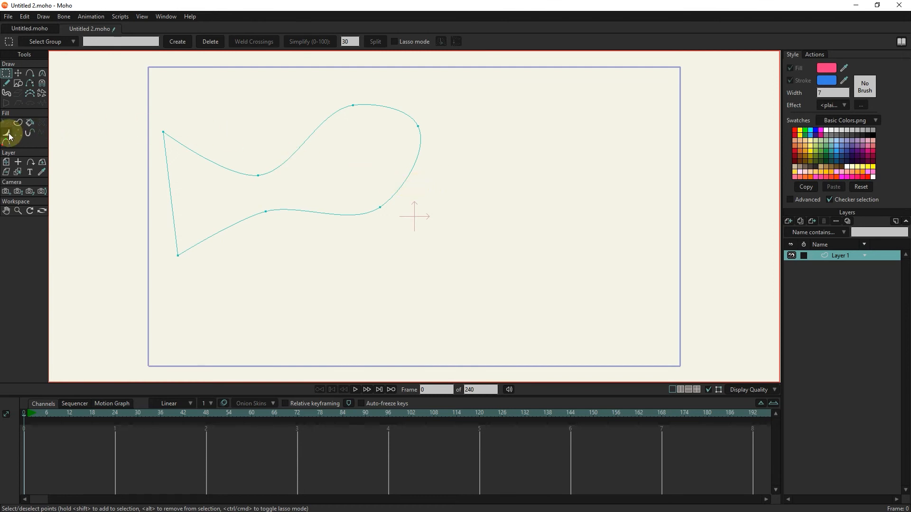
Draw an automatically filled and stroked rectangle just below the fish-like outline.
left_click(8, 134)
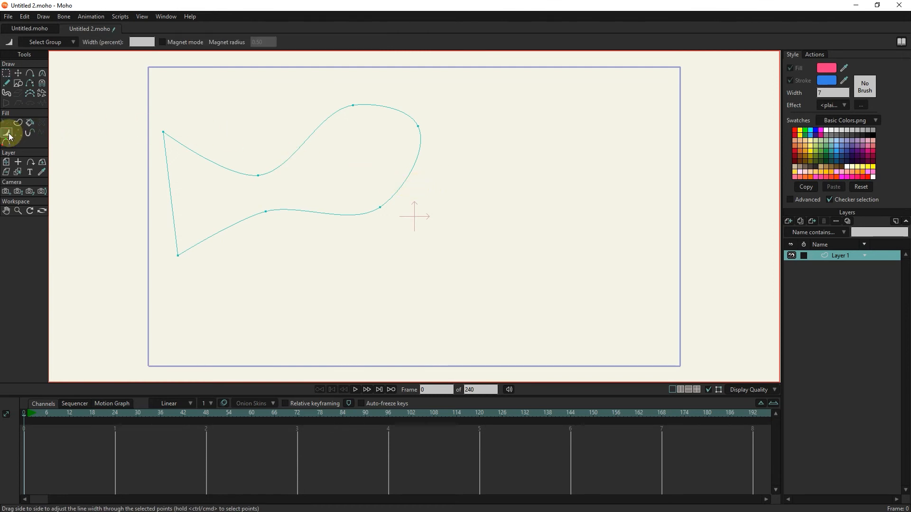
left_click(19, 83)
mouse_move(230, 246)
left_mouse_down()
mouse_move(319, 299)
mouse_move(437, 324)
mouse_move(422, 330)
left_mouse_up()
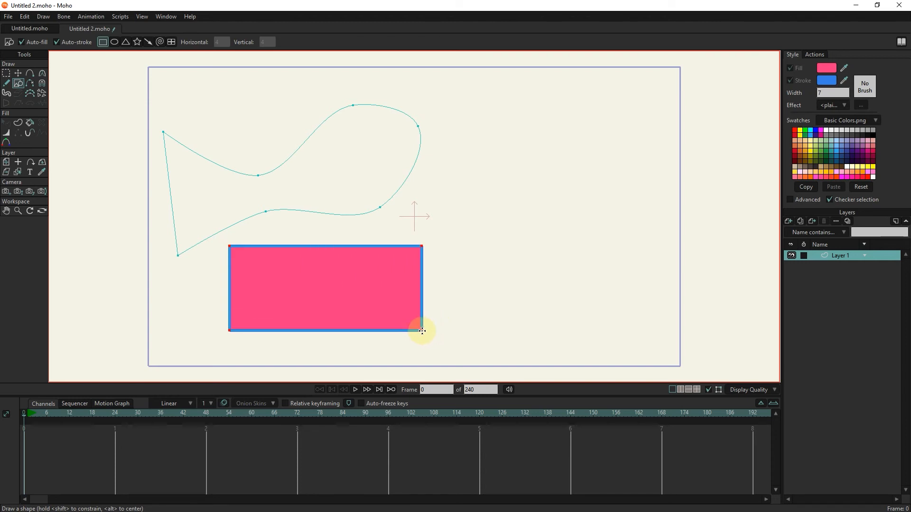
Increase the line width through all the rectangle's points to 272 percent with the Line Width tool.
left_click(7, 132)
mouse_move(230, 221)
left_mouse_down()
mouse_move(275, 268)
mouse_move(368, 337)
mouse_move(275, 275)
left_mouse_up()
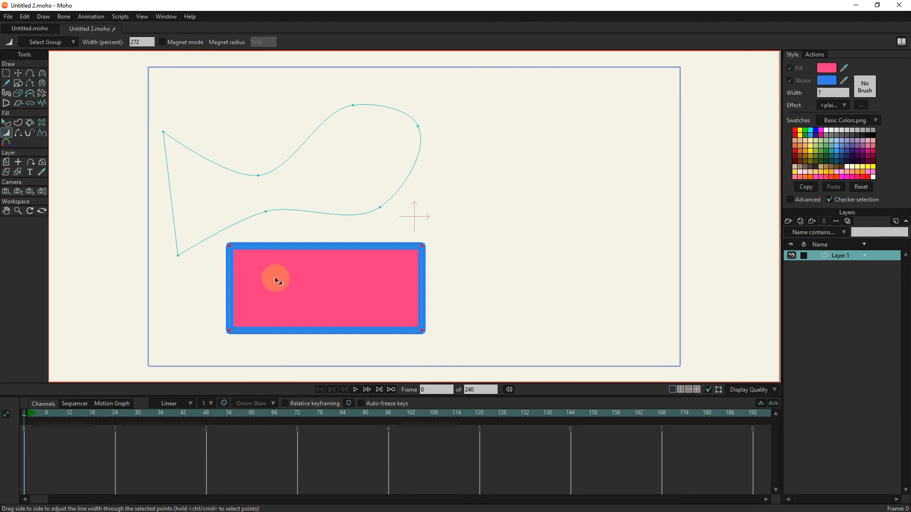
Select only the rectangle's top-left point and increase its line width to 464 percent with the Line Width tool.
left_click(6, 73)
left_click_drag(191, 217, 266, 293)
left_click_drag(222, 241, 118, 137)
left_click_drag(271, 226, 189, 268)
left_click(6, 133)
mouse_move(178, 213)
left_mouse_down()
mouse_move(407, 348)
mouse_move(241, 267)
mouse_move(252, 264)
left_mouse_up()
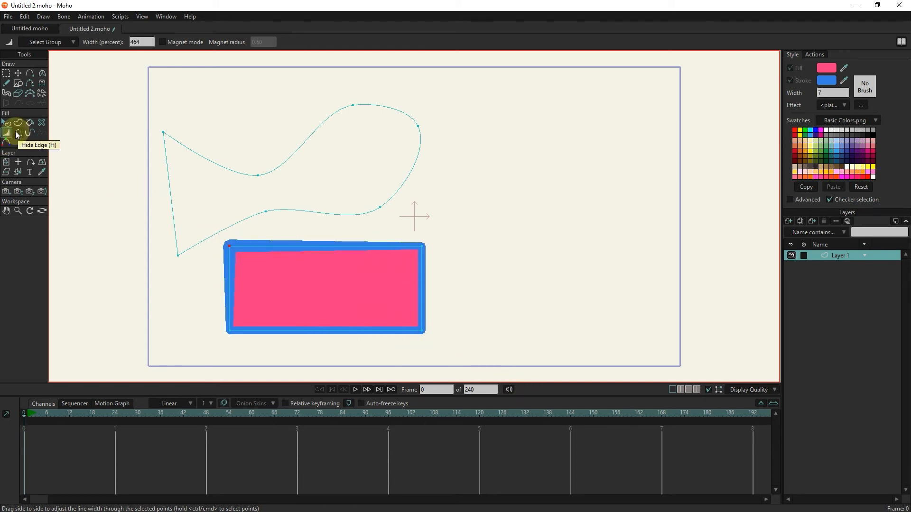
Hide the rectangle's top and left stroke edges with the Hide Edge tool.
left_click(16, 135)
left_click(263, 245)
left_click(230, 270)
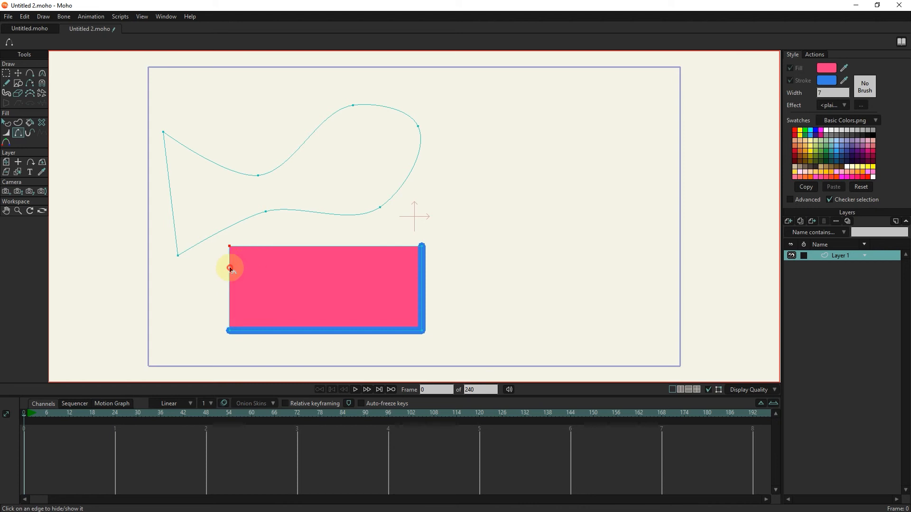
Toggle the visibility of the rectangle's top, left and right stroke edges with the Hide Edge tool.
left_click(292, 248)
left_click(292, 248)
left_click(293, 248)
left_click(292, 248)
left_click(229, 279)
left_click(423, 284)
left_click(422, 284)
left_click(366, 248)
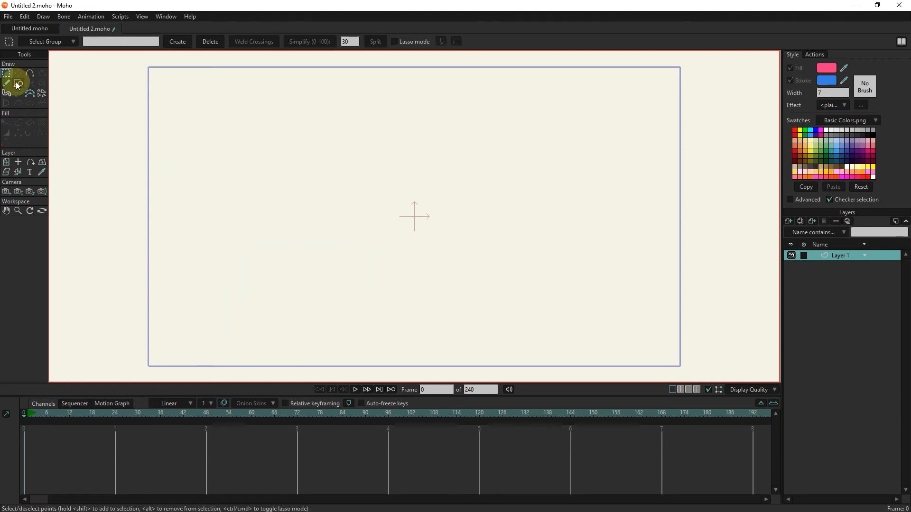
Draw an open wavy blue stroke across the upper part of the canvas with the Freehand tool.
left_click(7, 84)
mouse_move(186, 179)
left_mouse_down()
mouse_move(253, 182)
mouse_move(351, 160)
mouse_move(409, 191)
mouse_move(549, 158)
mouse_move(612, 190)
left_mouse_up()
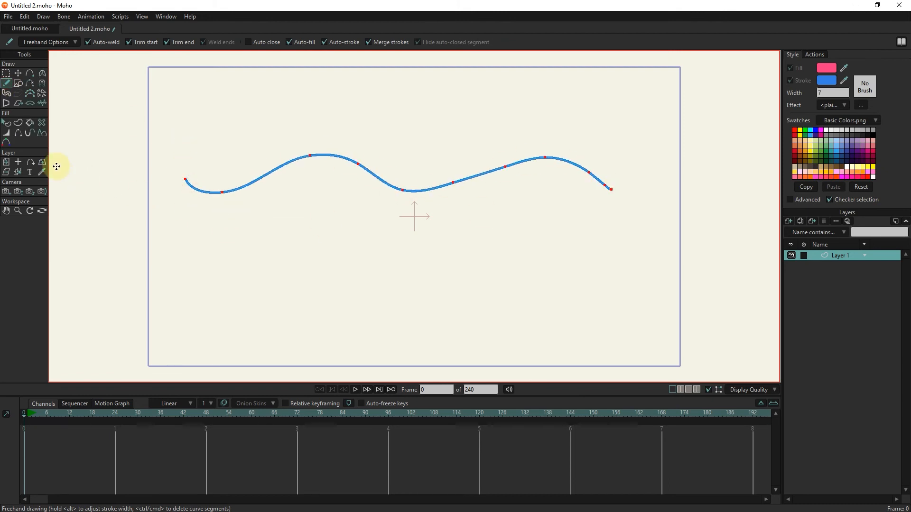
Vary the wavy stroke's start and end exposure with the Stroke Exposure tool, then restore the stroke to its full length.
left_click(29, 134)
left_click(212, 184)
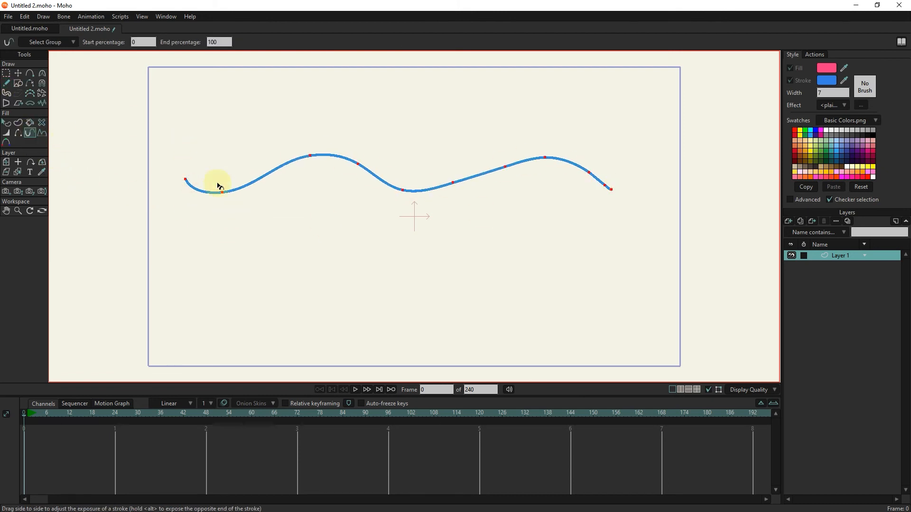
mouse_move(220, 202)
left_mouse_down()
mouse_move(205, 194)
mouse_move(396, 203)
mouse_move(200, 182)
mouse_move(387, 205)
mouse_move(490, 202)
left_mouse_up()
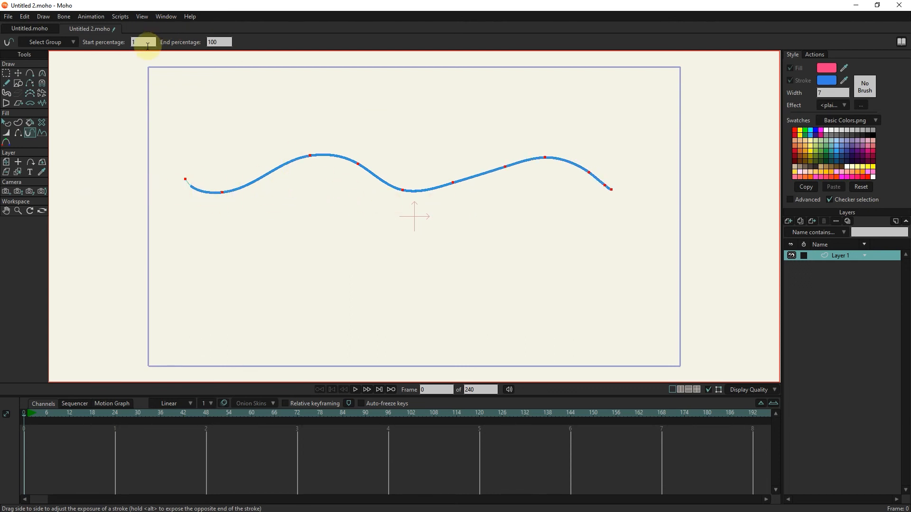
scroll(148, 43, "down", 4)
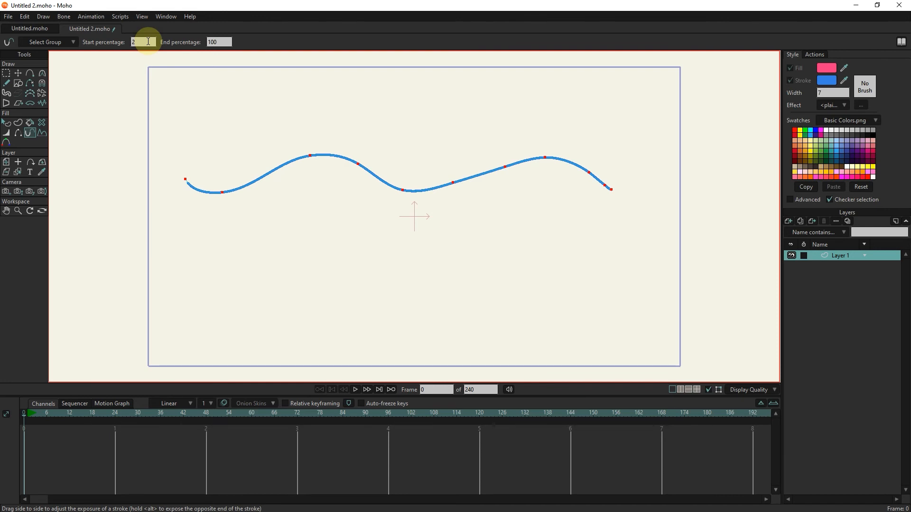
scroll(148, 41, "down", 2)
scroll(226, 41, "down", 13)
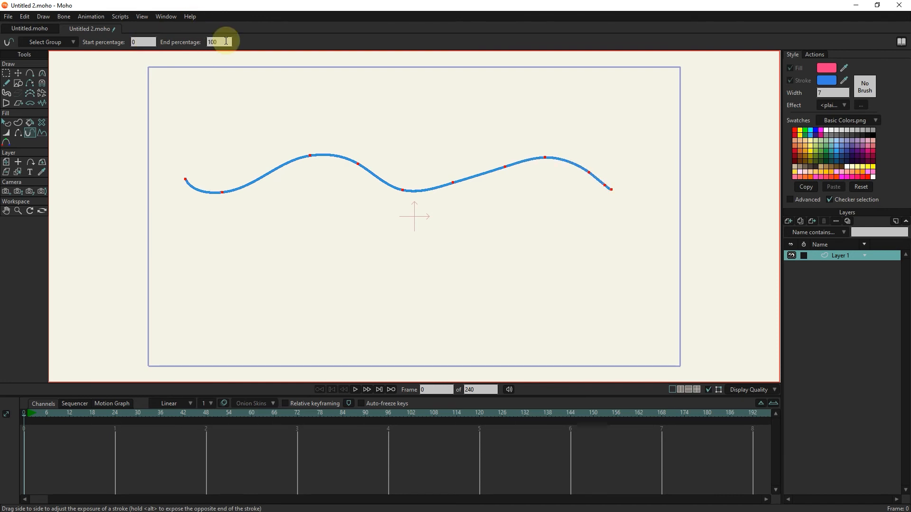
mouse_move(597, 199)
left_mouse_down()
mouse_move(549, 218)
mouse_move(510, 295)
mouse_move(502, 257)
left_mouse_up()
left_click_drag(707, 212, 791, 204)
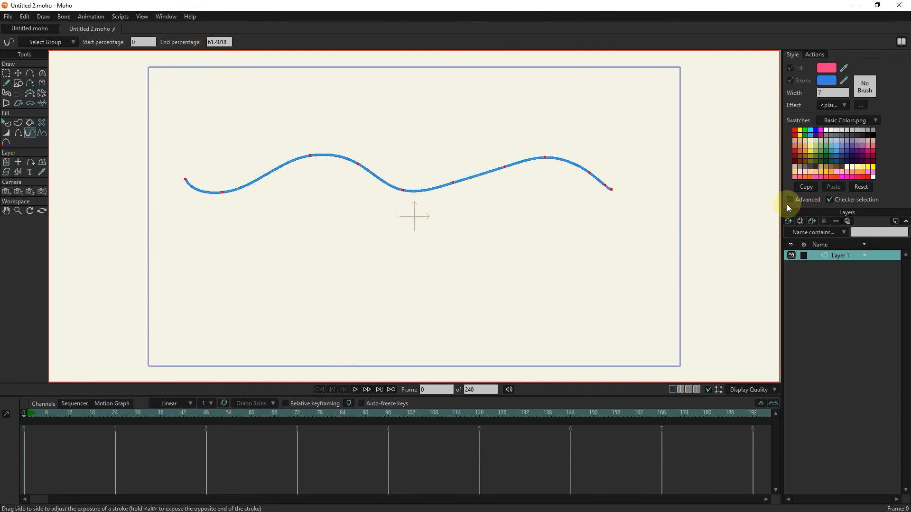
Apply a profile along the wavy stroke with the Curve Profile tool and set its repeat count to 38.
left_click(42, 134)
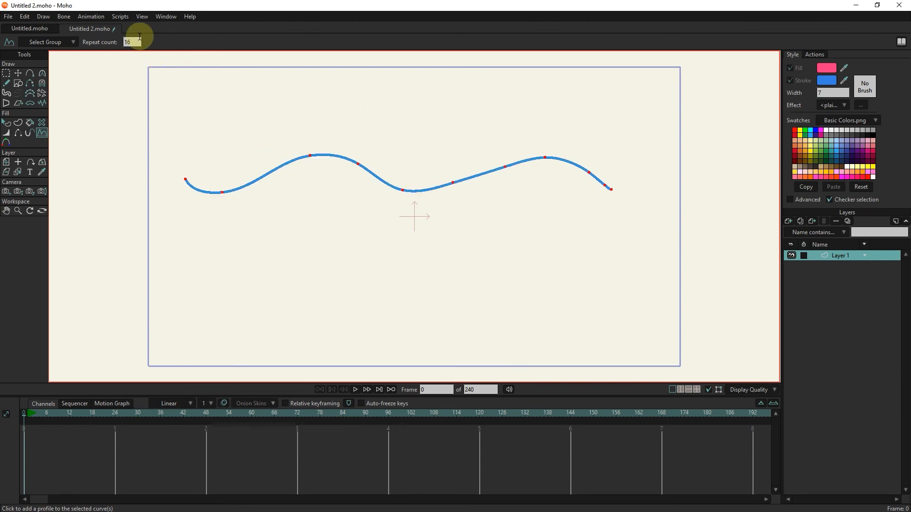
left_click(303, 158)
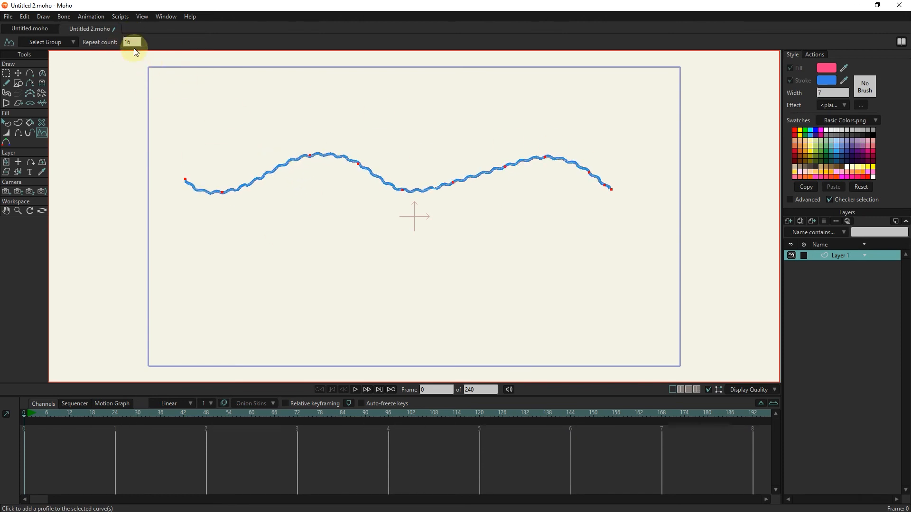
scroll(131, 42, "up", 5)
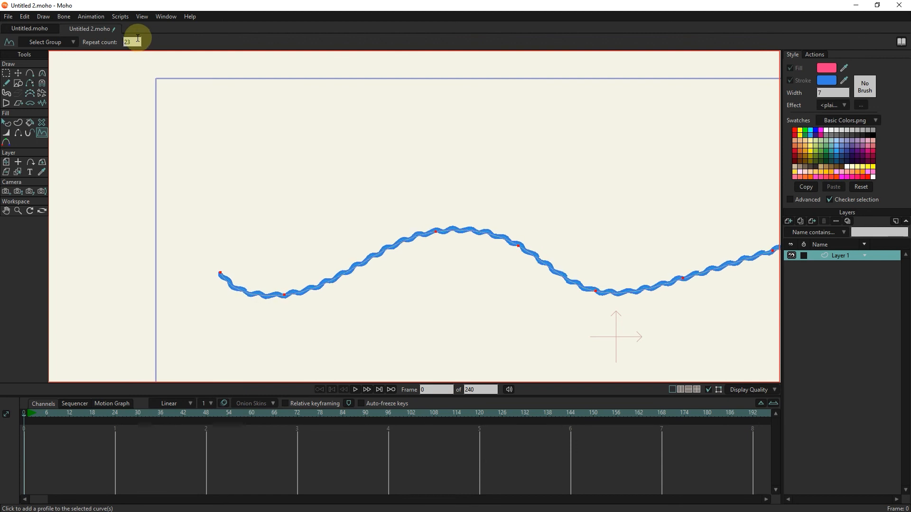
scroll(142, 42, "up", 1)
scroll(284, 261, "down", 3)
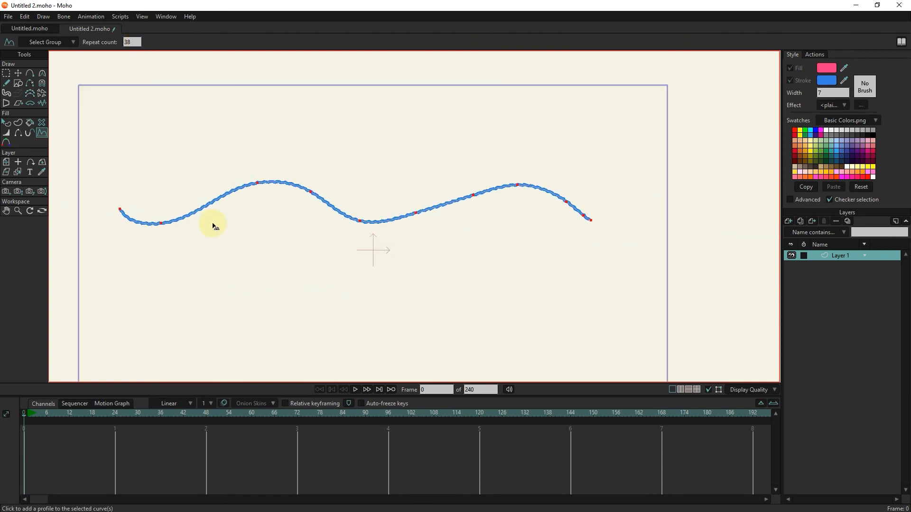
Draw a second open wavy freehand stroke below the first one with a stroke width of 14.
left_click(5, 83)
type("14")
mouse_move(155, 267)
left_mouse_down()
mouse_move(243, 283)
mouse_move(624, 270)
left_mouse_up()
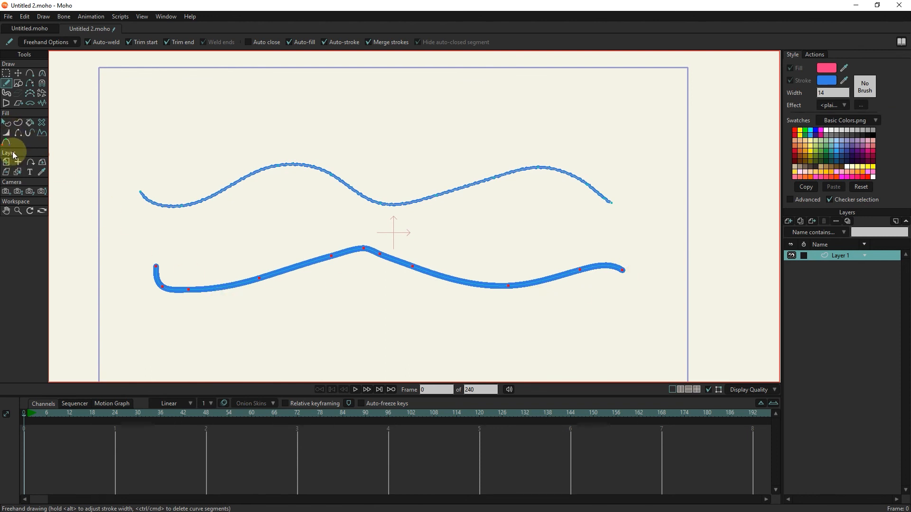
Color the four points at the thick stroke's left end red with the Color Points tool and set the color strength to 0.6922.
key("g")
left_click_drag(202, 248, 140, 340)
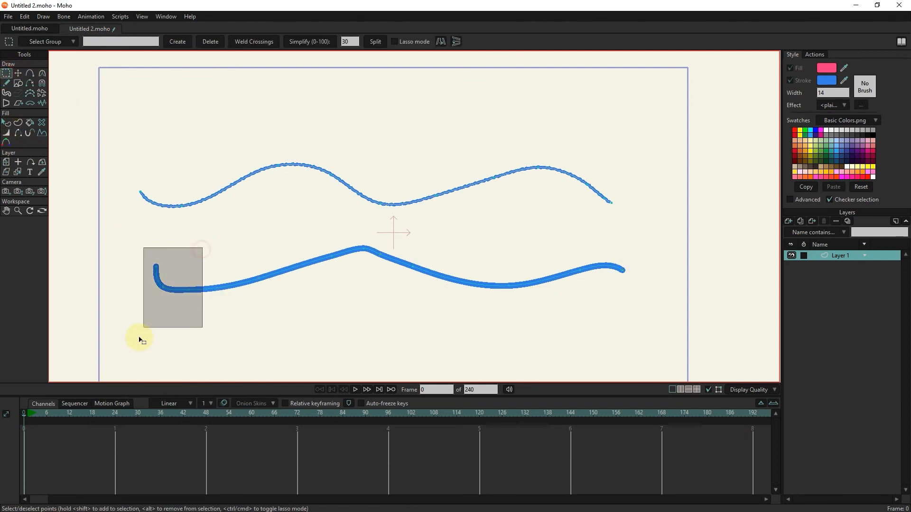
left_click_drag(271, 213, 128, 340)
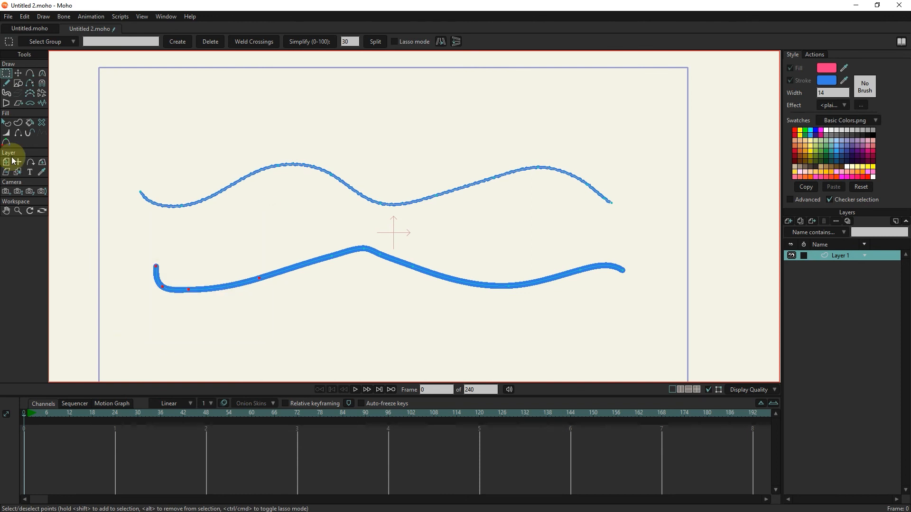
left_click(7, 142)
left_click(164, 42)
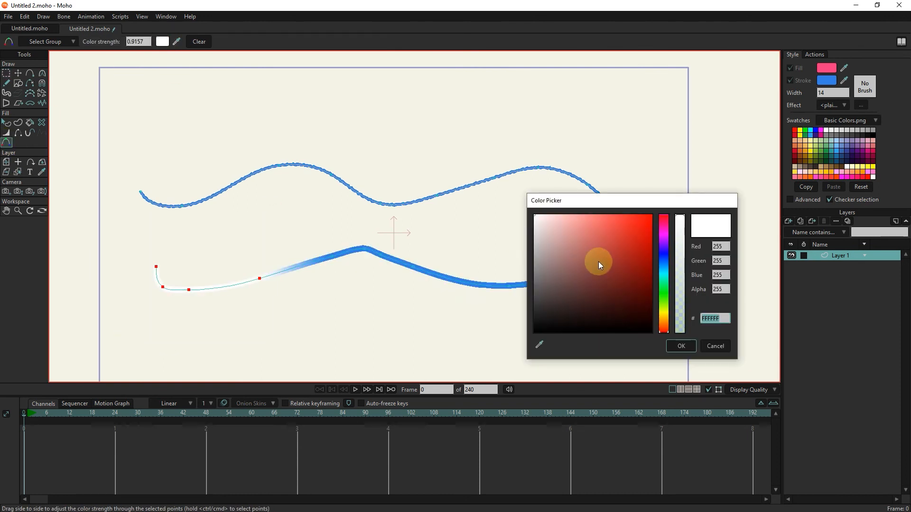
left_click(614, 255)
left_click(679, 350)
mouse_move(400, 269)
left_mouse_down()
mouse_move(539, 450)
mouse_move(367, 266)
mouse_move(6, 214)
mouse_move(148, 42)
left_mouse_up()
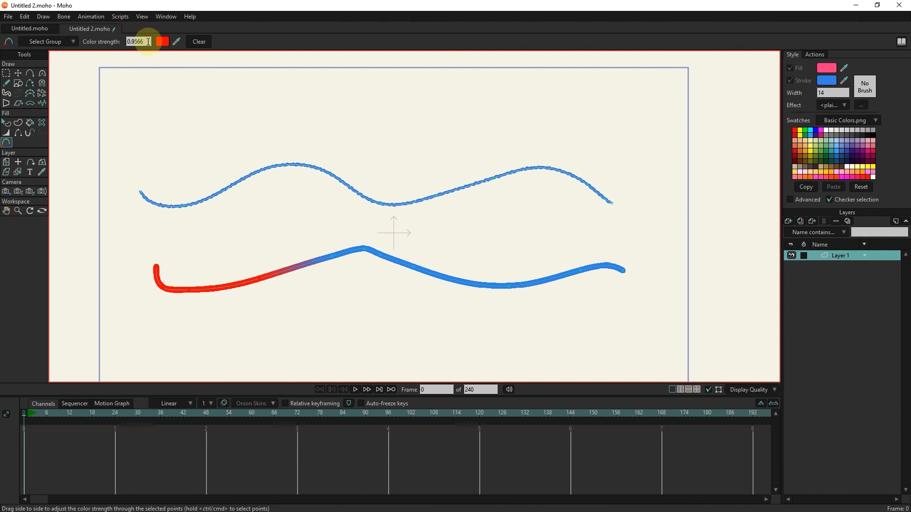
key("Return")
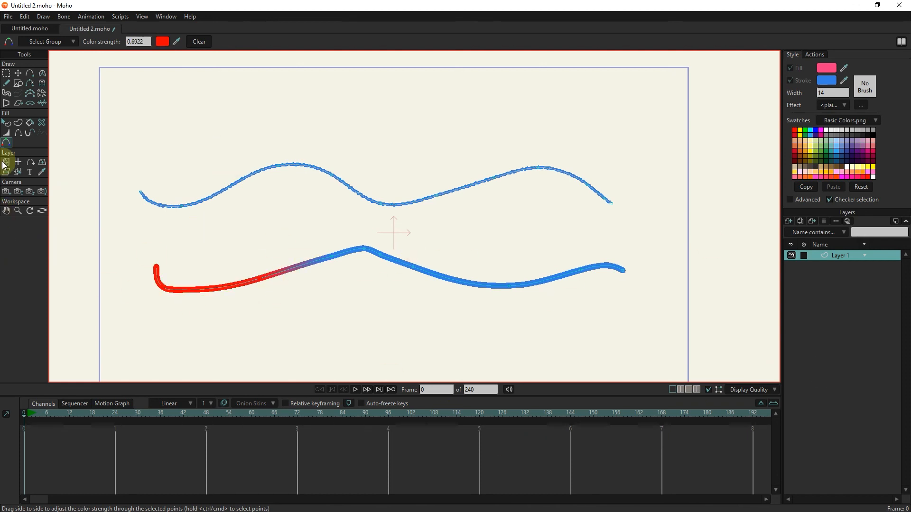
Color the point at the bottom of the thick stroke's right-hand dip yellow with the Color Points tool.
left_click(6, 73)
left_click(509, 286)
left_click(6, 142)
left_click(157, 44)
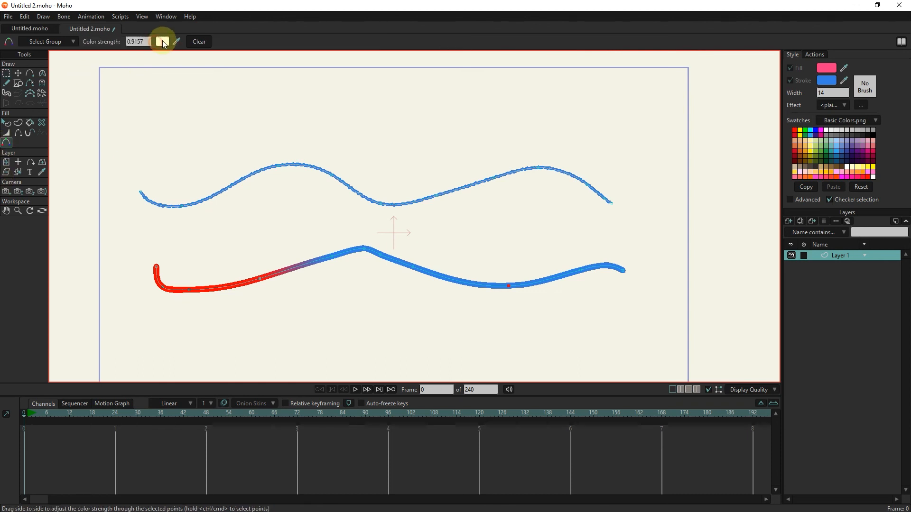
left_click_drag(666, 306, 660, 245)
left_click(681, 345)
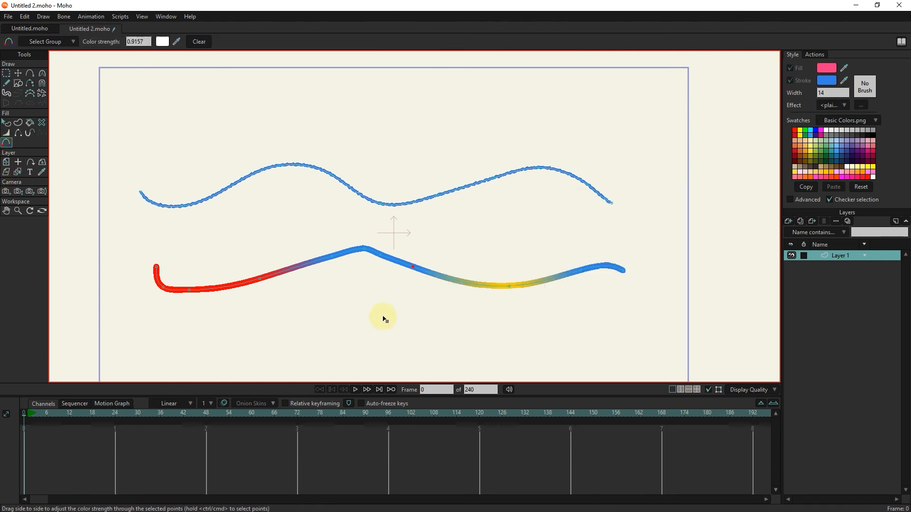